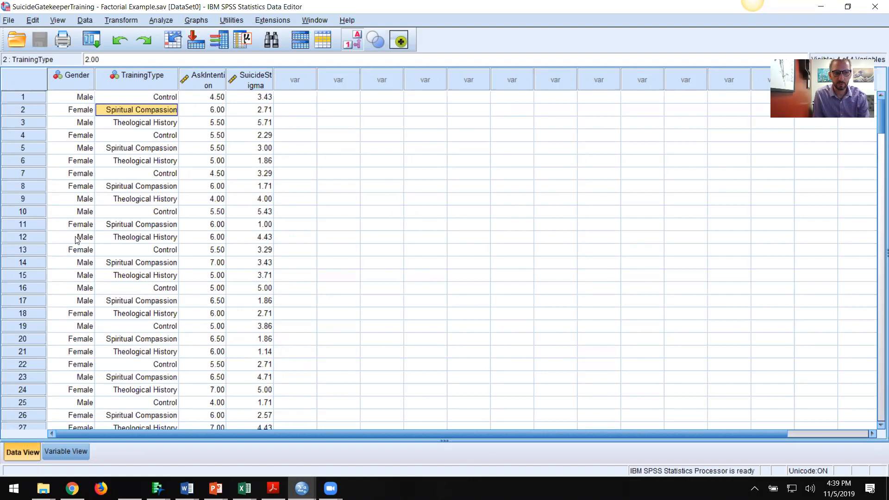
# Examine the Gender, TrainingType, AskIntention and SuicideStigma columns to tell the categorical grouping variables from the scale outcomes
pyautogui.scroll(-4, 89, 227)
pyautogui.scroll(4, 89, 227)
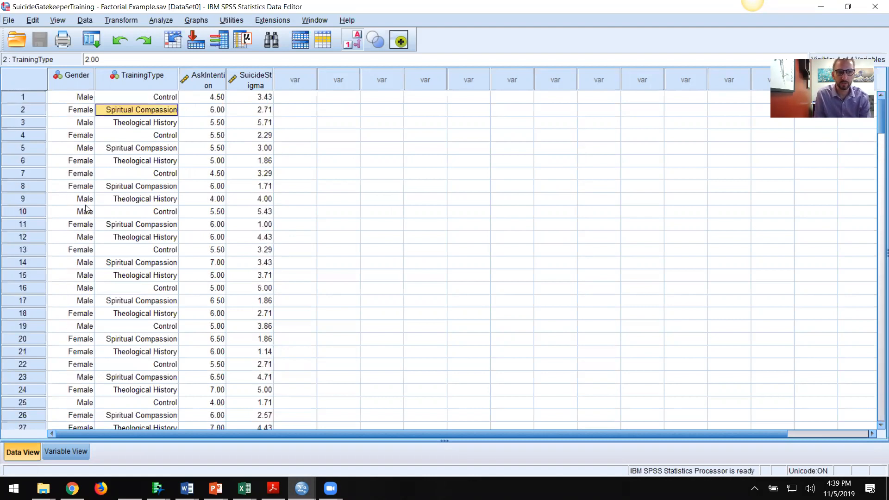
pyautogui.click(76, 75)
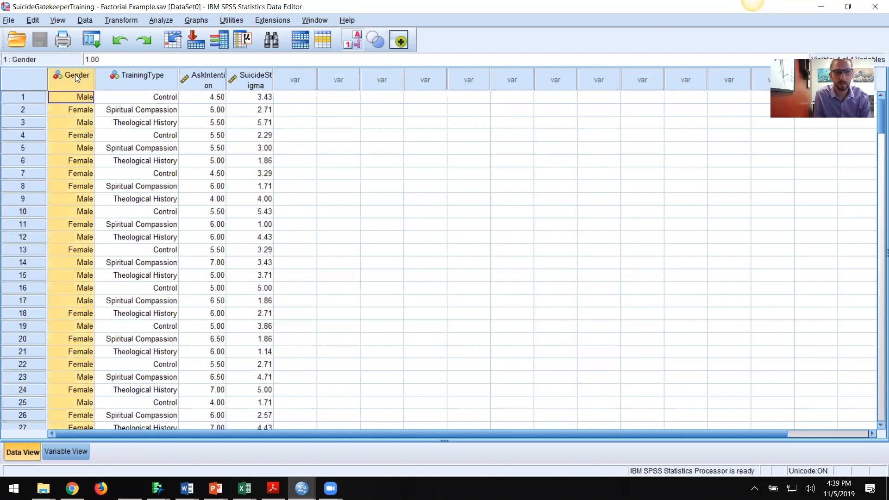
pyautogui.click(127, 85)
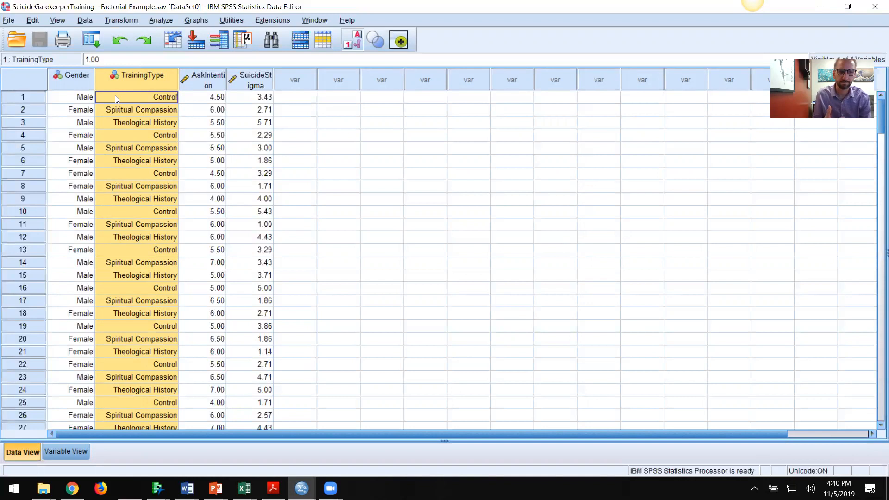
pyautogui.click(202, 78)
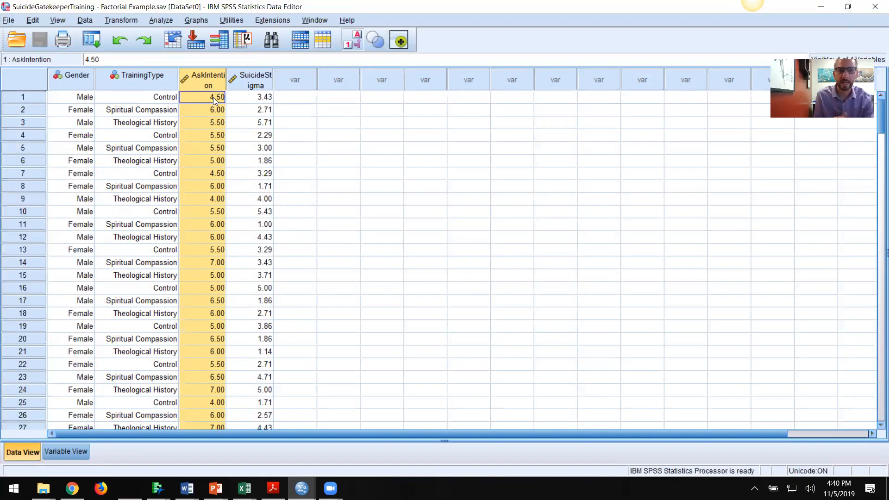
pyautogui.click(260, 84)
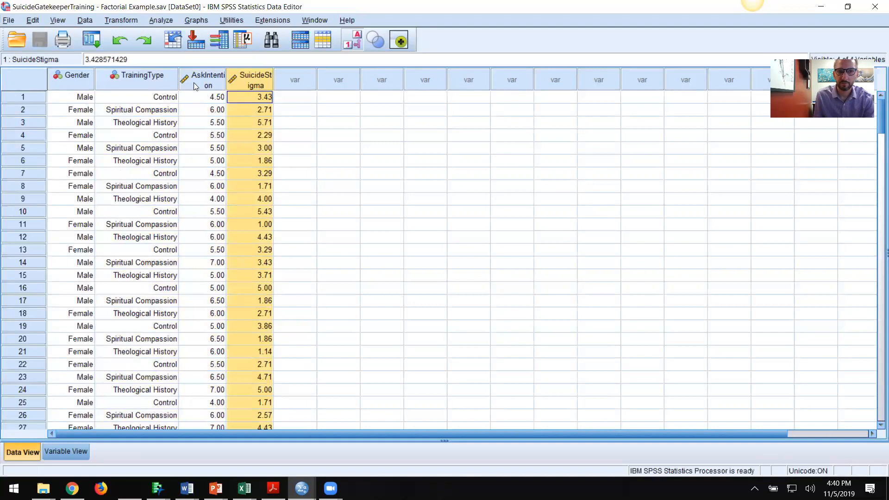
pyautogui.click(194, 82)
pyautogui.click(262, 83)
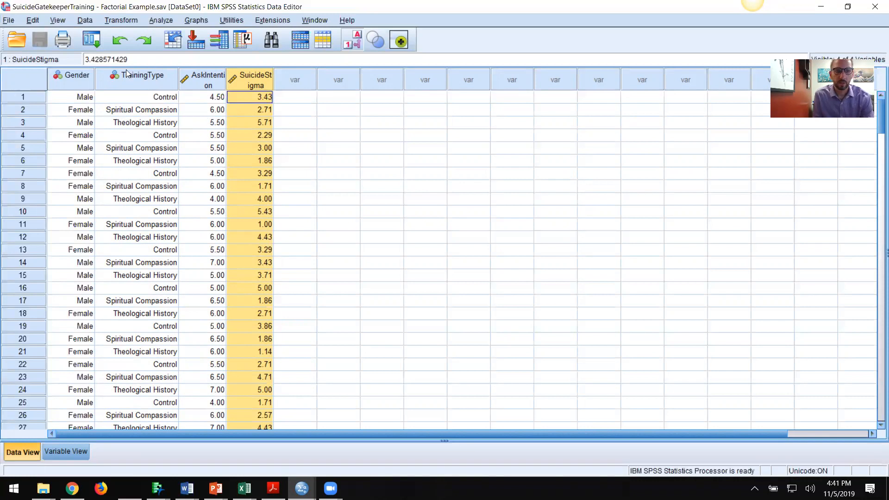
pyautogui.click(72, 87)
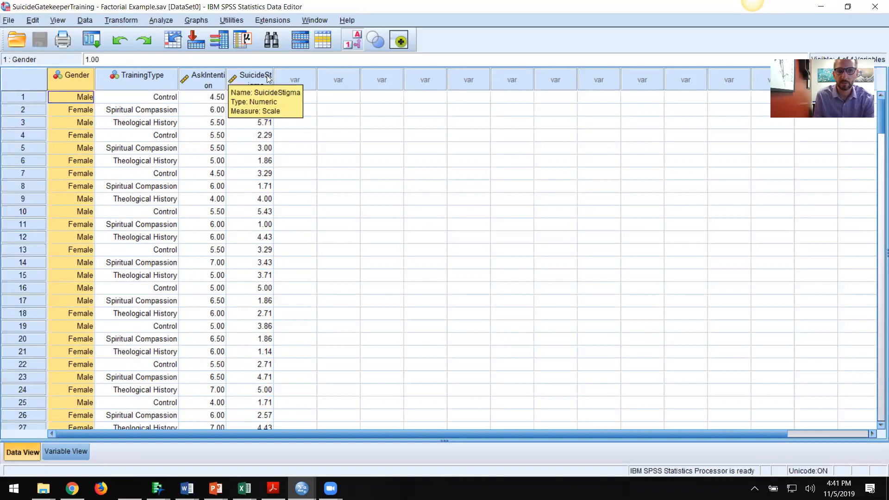
pyautogui.click(138, 80)
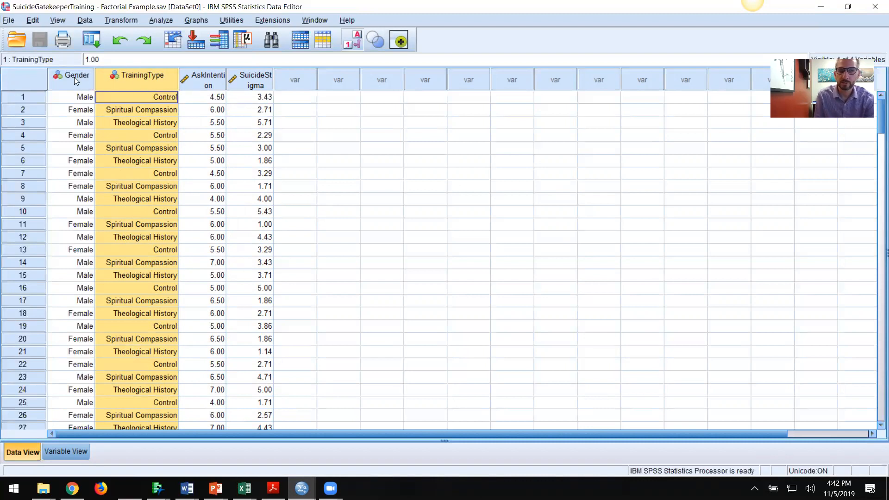
pyautogui.click(63, 84)
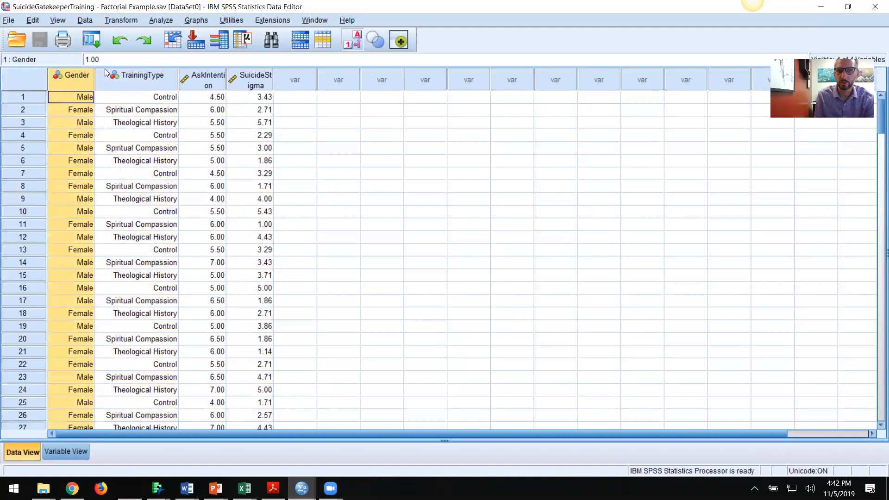
pyautogui.click(130, 84)
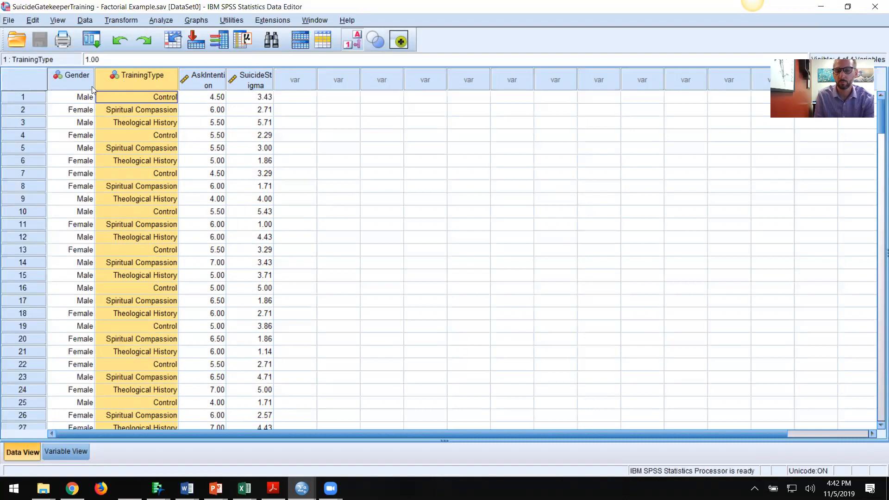
pyautogui.moveTo(125, 91)
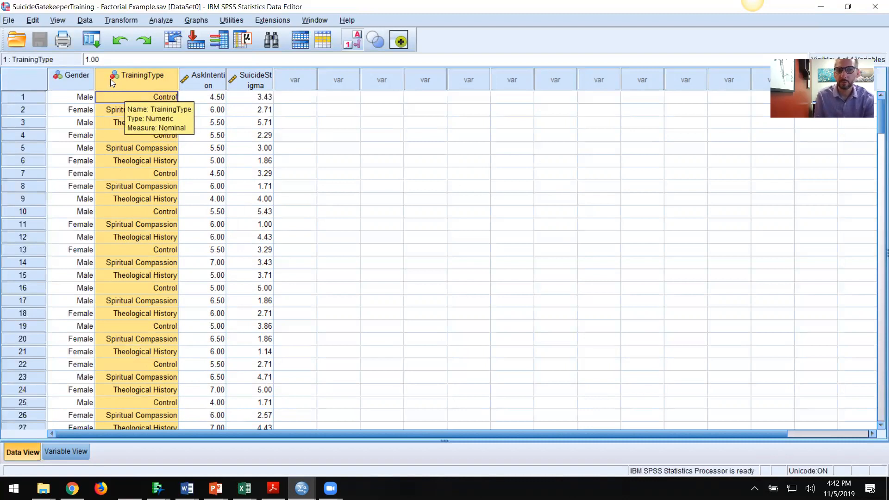
pyautogui.moveTo(69, 78)
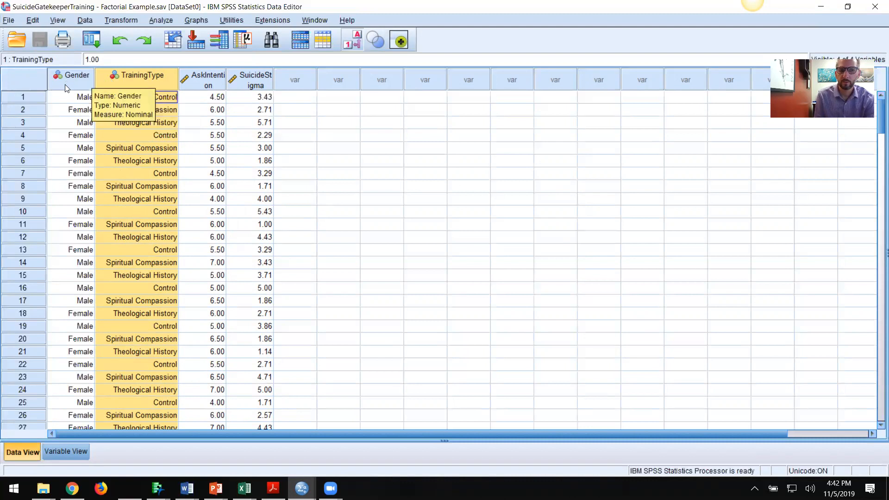
pyautogui.moveTo(114, 77)
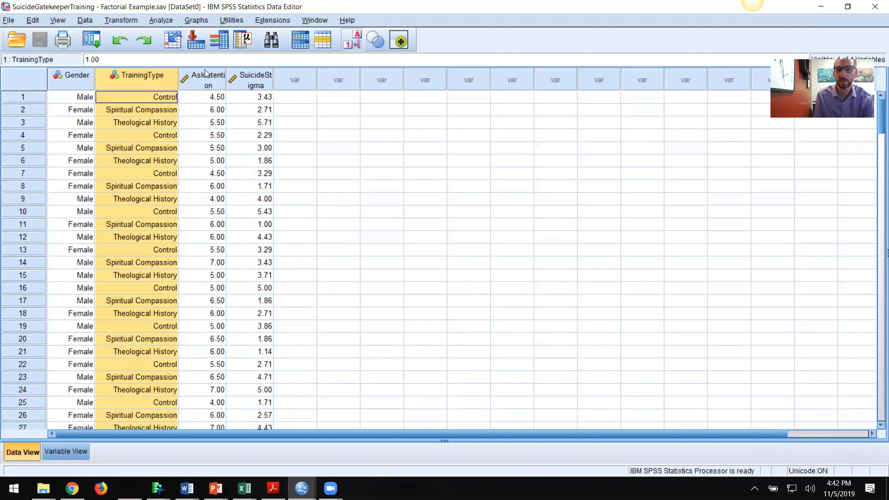
pyautogui.moveTo(253, 81)
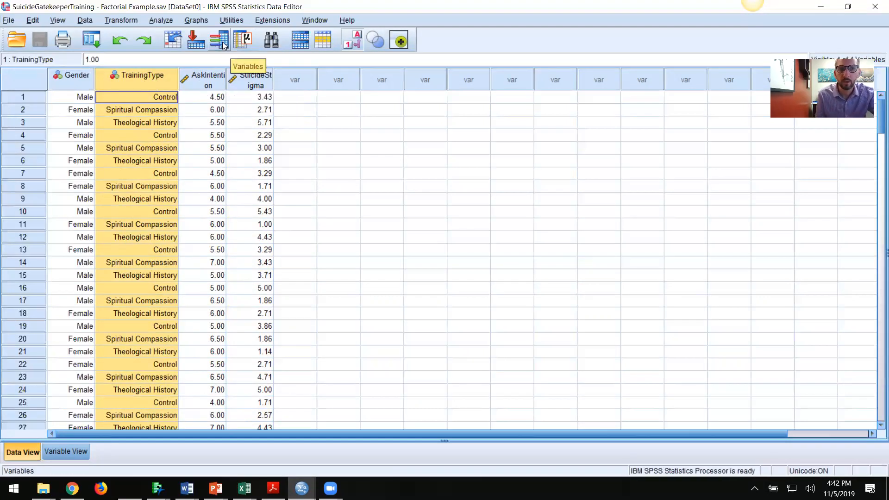
# Set up a univariate General Linear Model analysis with AskIntention as the dependent variable
pyautogui.click(162, 20)
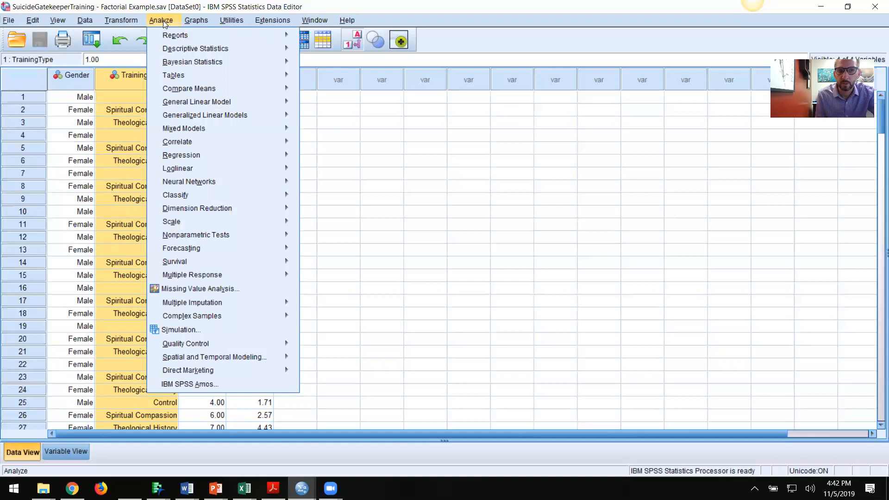
pyautogui.moveTo(186, 50)
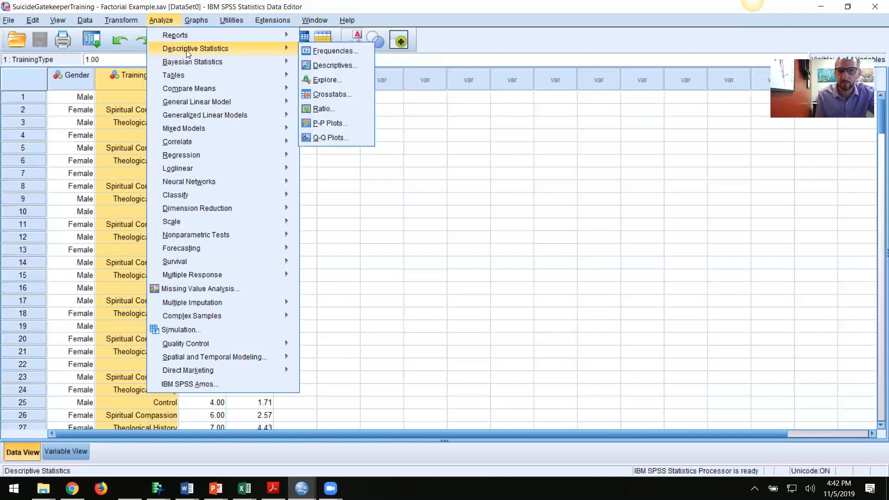
pyautogui.moveTo(191, 89)
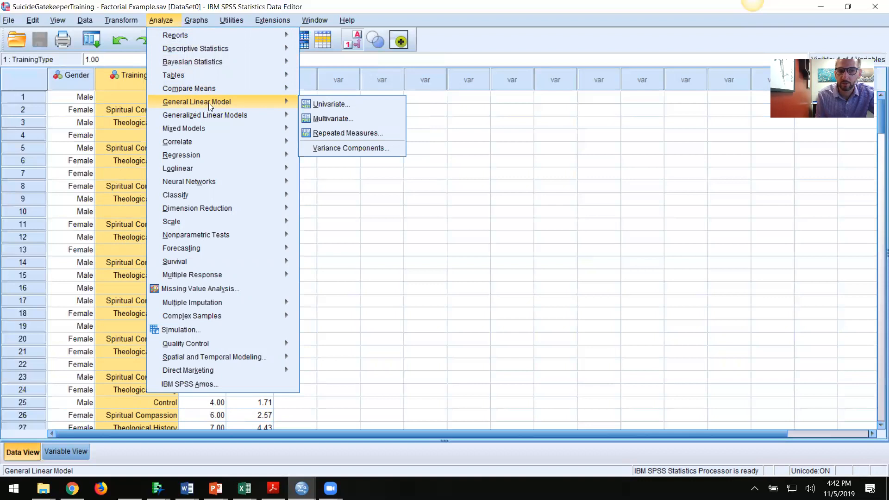
pyautogui.moveTo(238, 116)
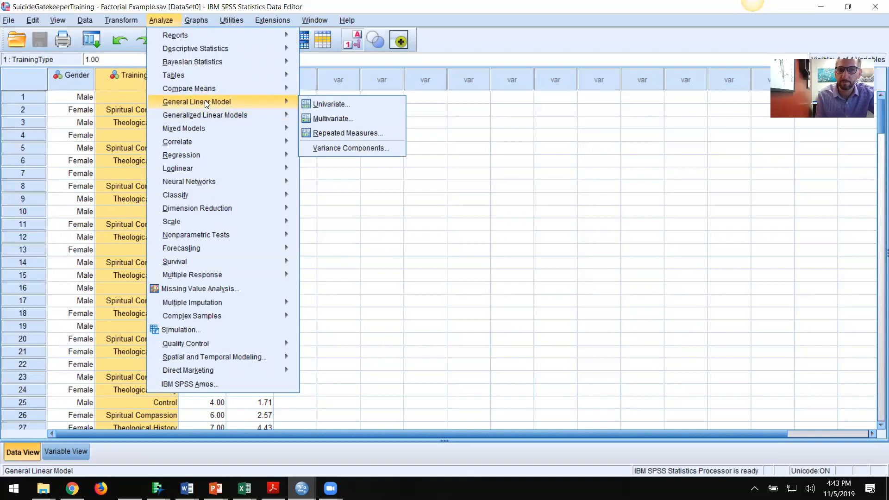
pyautogui.click(328, 105)
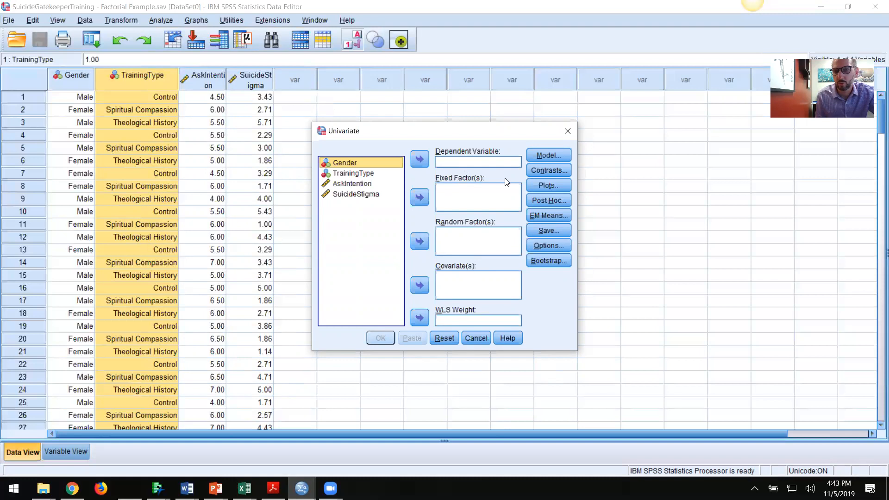
pyautogui.click(358, 184)
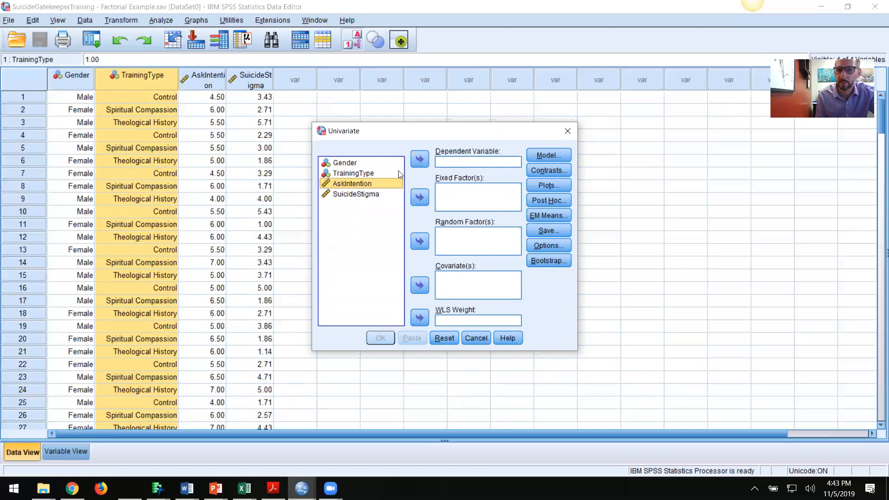
pyautogui.click(420, 161)
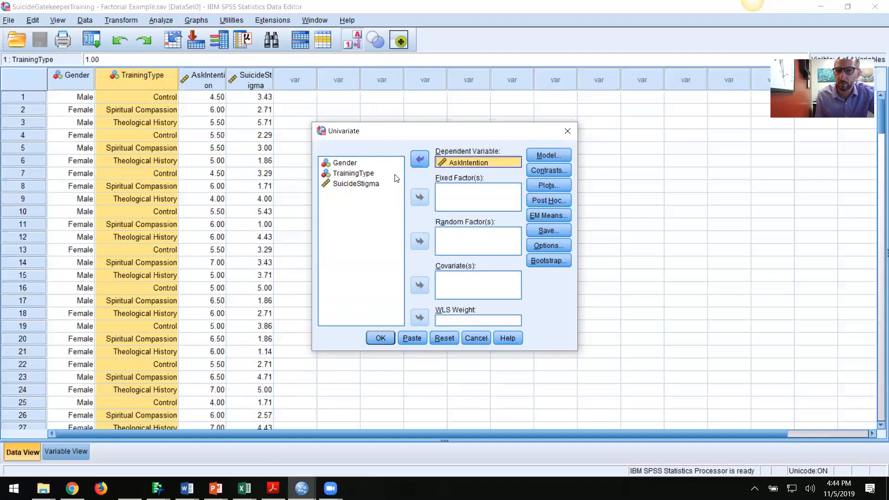
# Assign Gender and TrainingType as the fixed factors of the univariate analysis
pyautogui.click(341, 163)
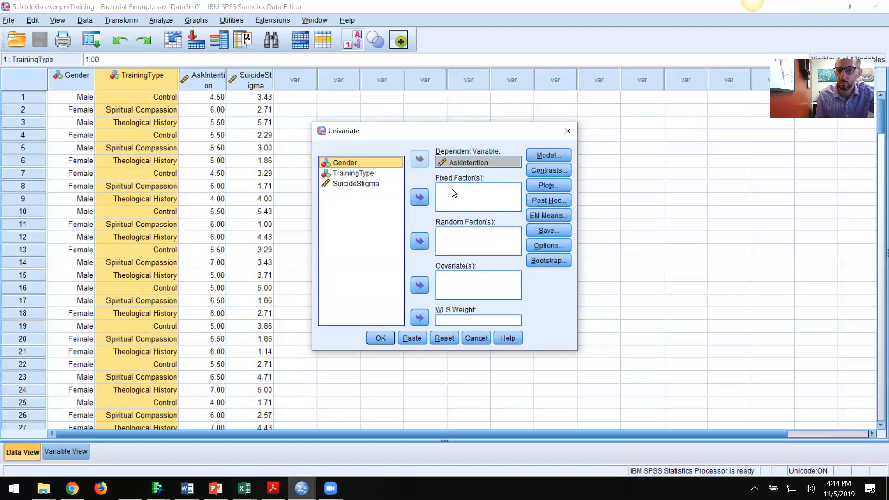
pyautogui.click(420, 197)
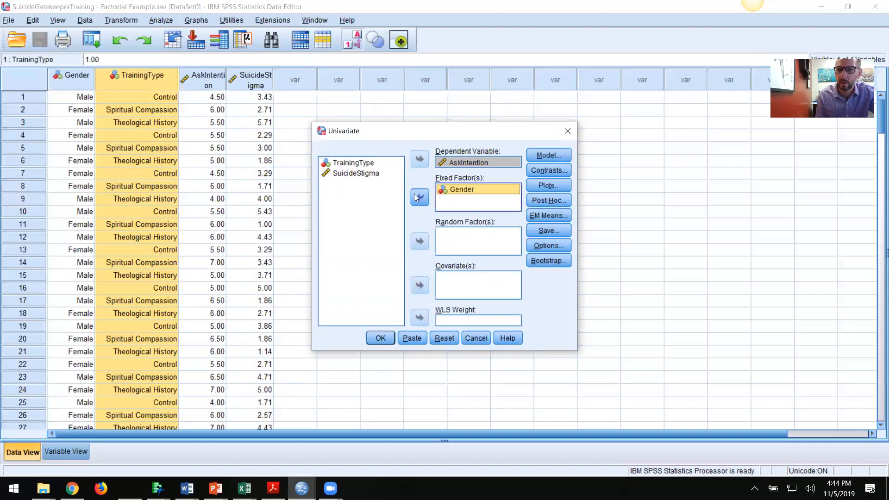
pyautogui.click(348, 164)
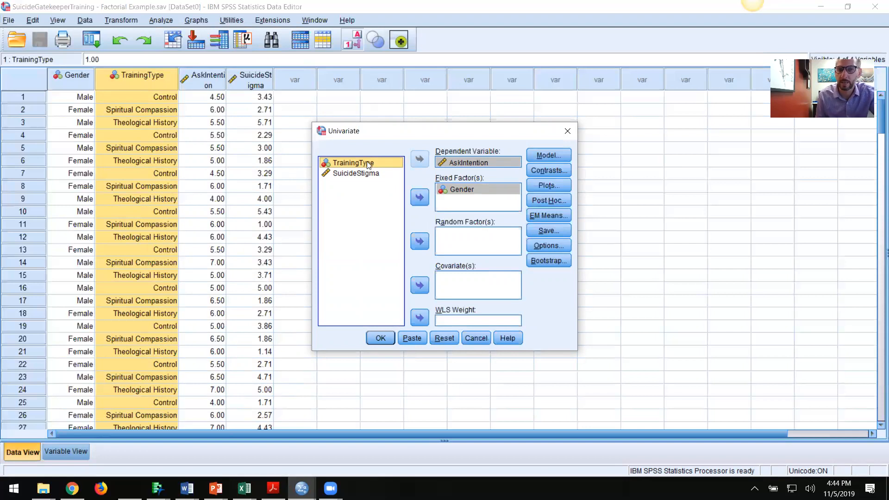
pyautogui.click(415, 199)
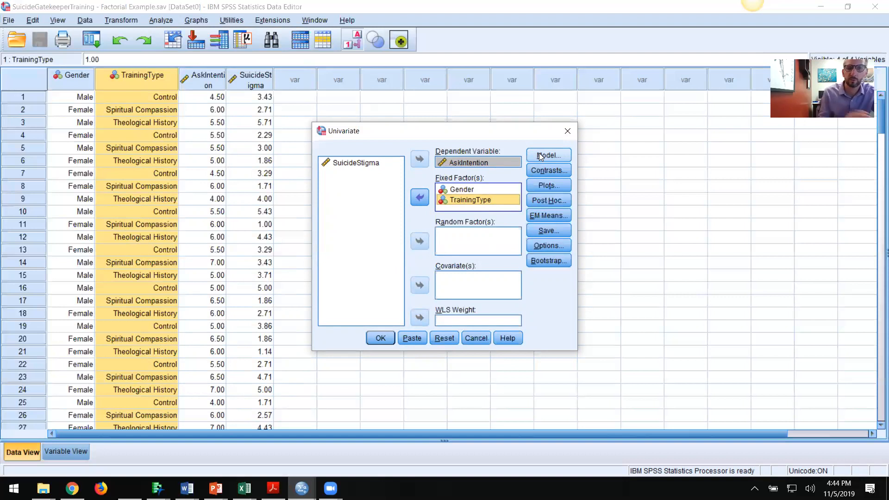
# Add a profile plot with Gender on the horizontal axis and TrainingType as separate lines
pyautogui.click(552, 185)
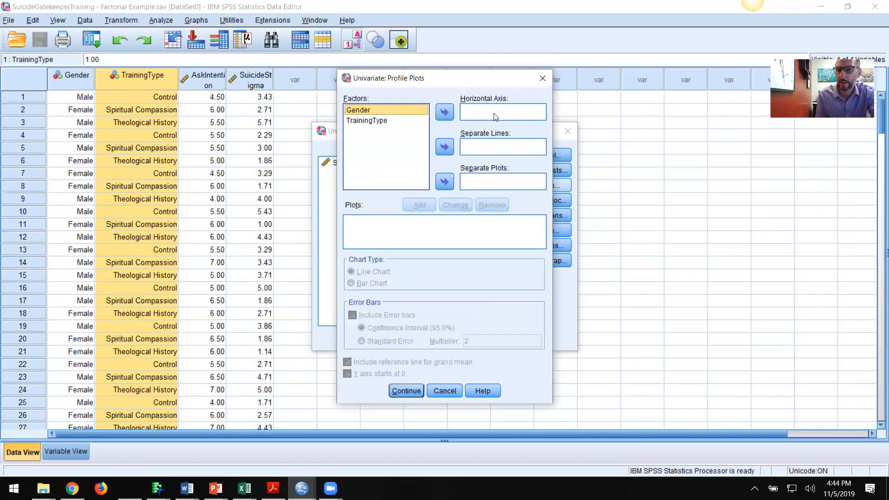
pyautogui.click(445, 114)
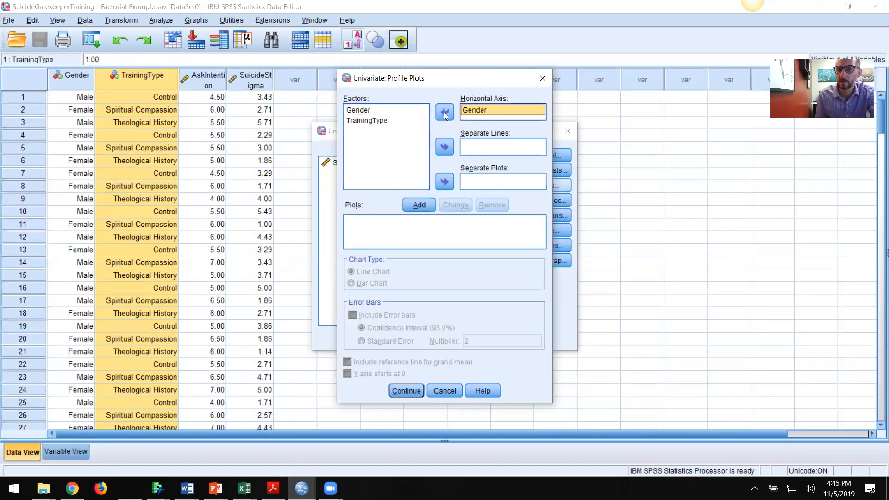
pyautogui.click(368, 121)
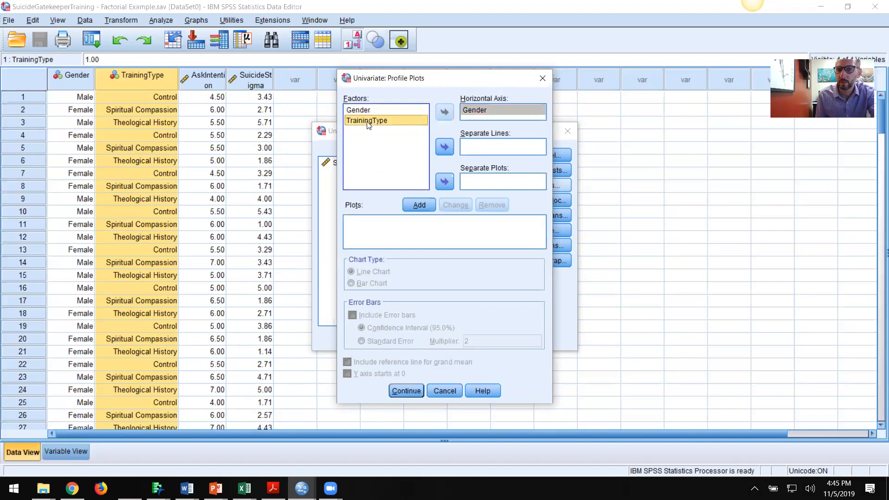
pyautogui.click(446, 149)
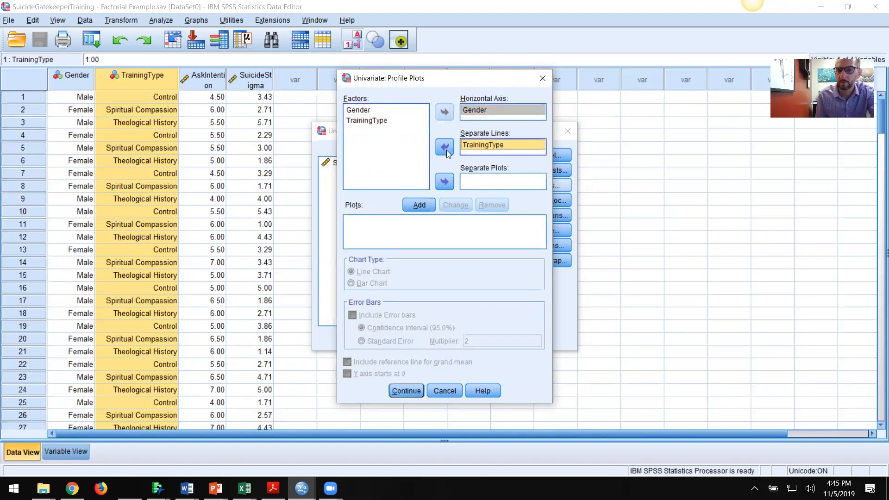
pyautogui.click(419, 205)
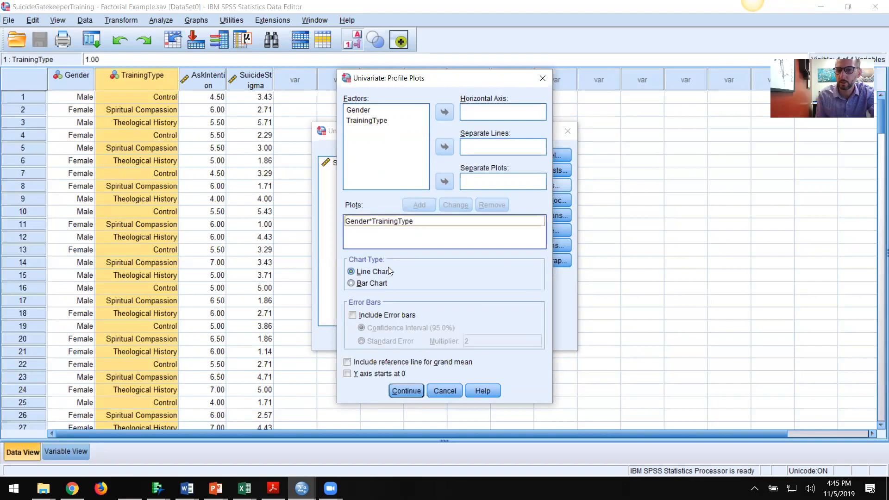
# Add a second profile plot with TrainingType on the horizontal axis and Gender as separate lines, and accept the plot settings
pyautogui.click(375, 121)
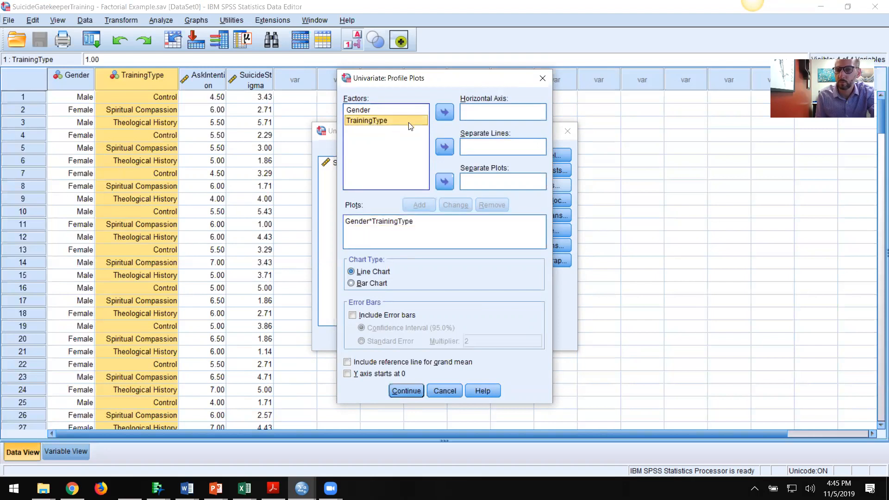
pyautogui.click(444, 113)
pyautogui.click(373, 111)
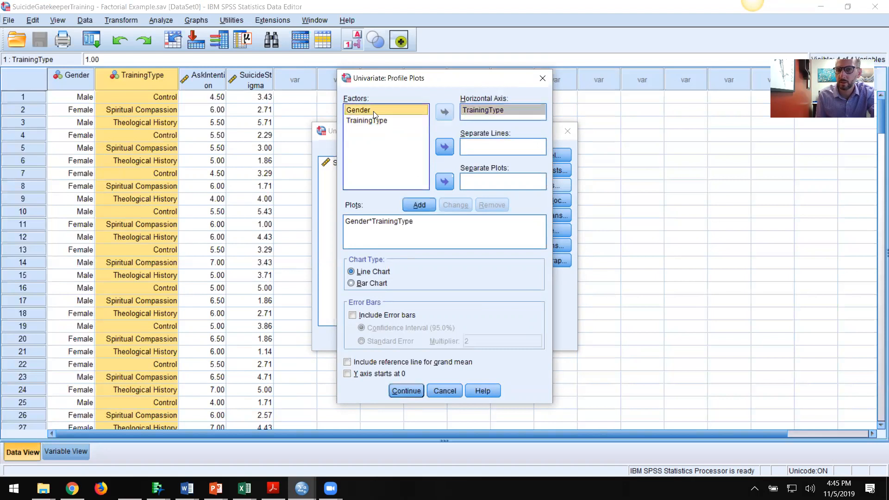
pyautogui.click(444, 147)
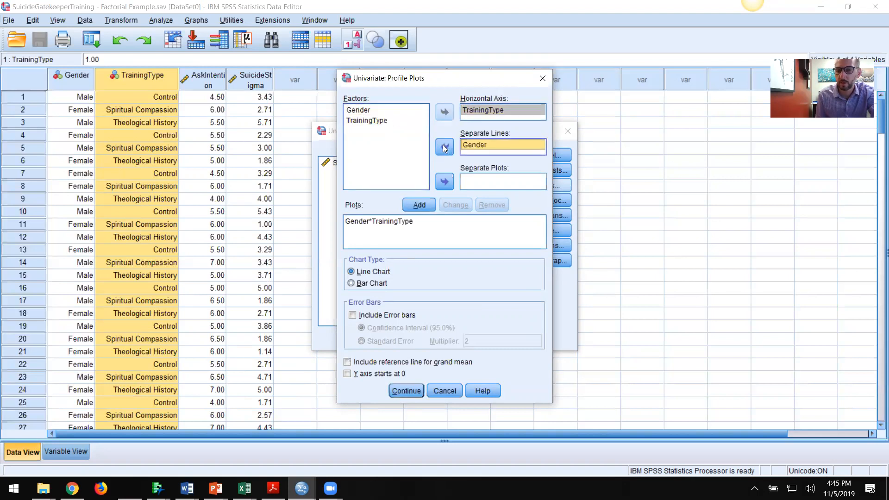
pyautogui.click(428, 206)
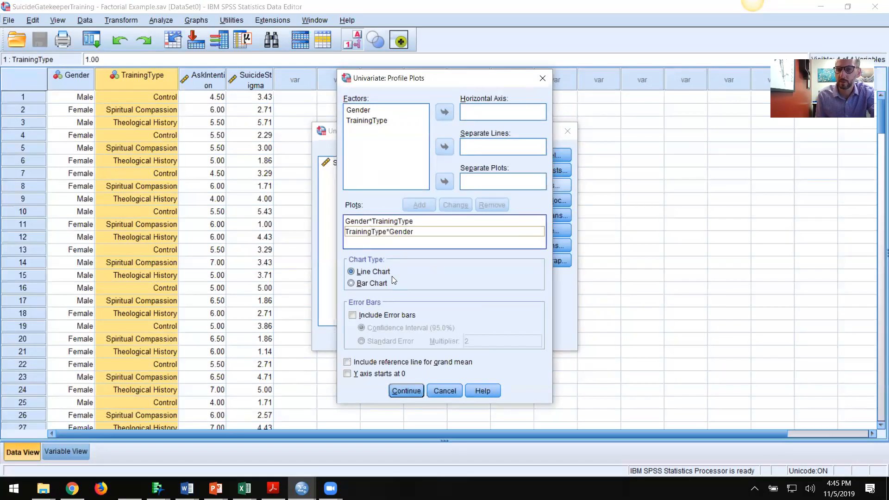
pyautogui.click(406, 391)
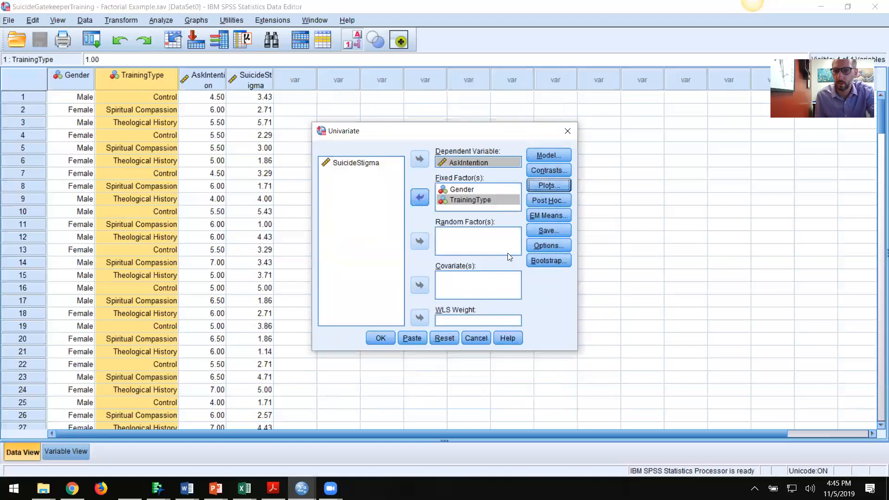
# Request Scheffe post hoc tests for the TrainingType factor and accept the post hoc settings
pyautogui.click(545, 204)
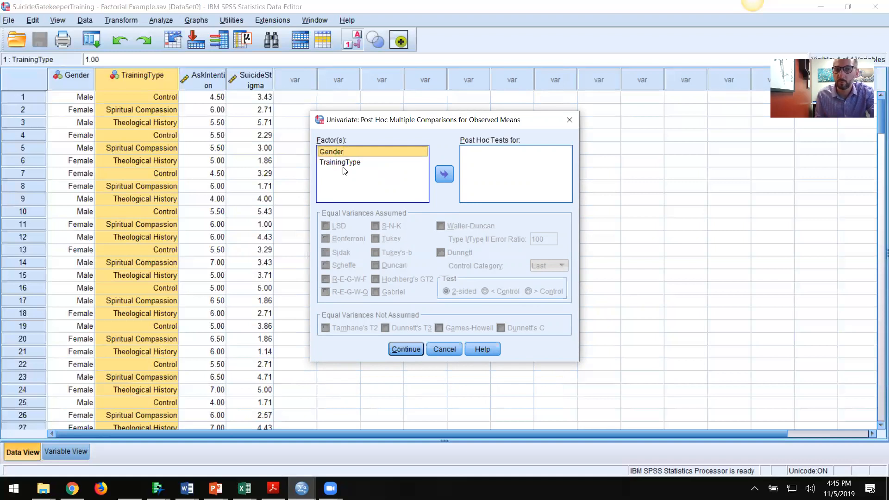
pyautogui.click(344, 164)
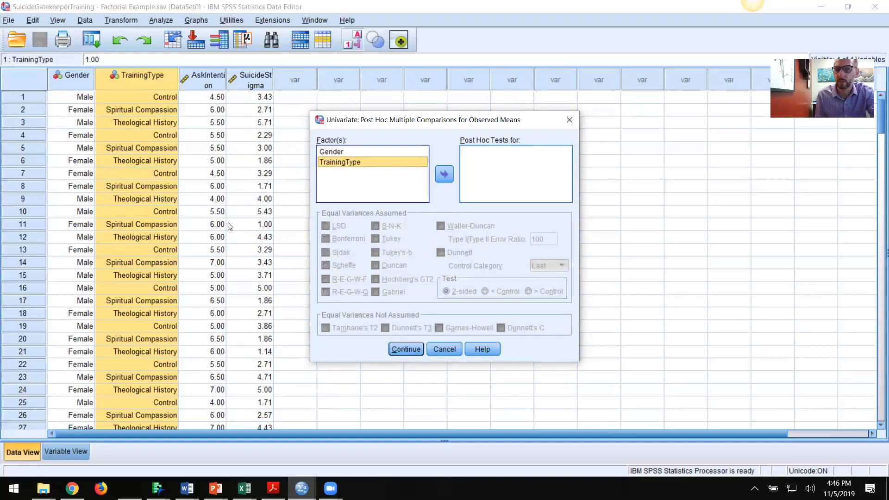
pyautogui.click(445, 174)
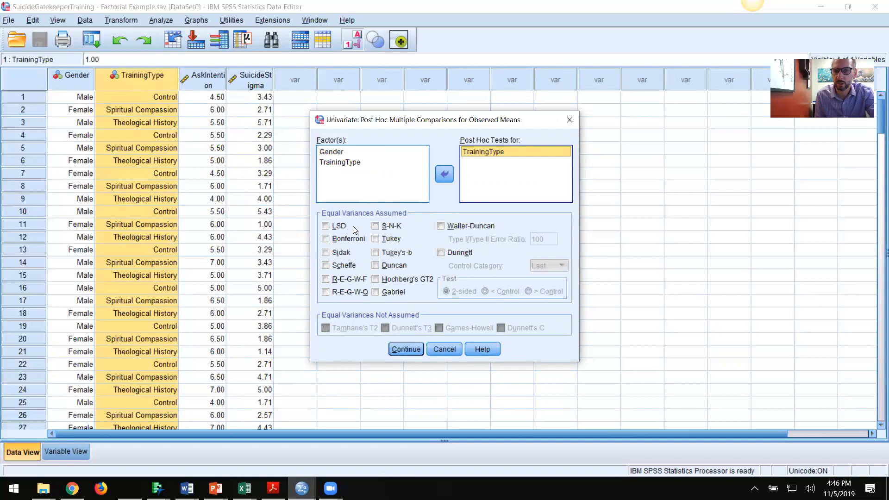
pyautogui.click(326, 267)
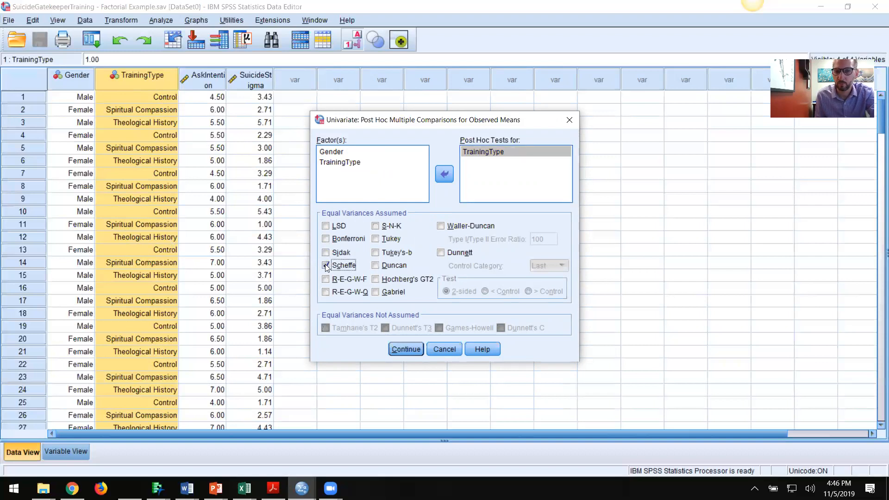
pyautogui.click(406, 350)
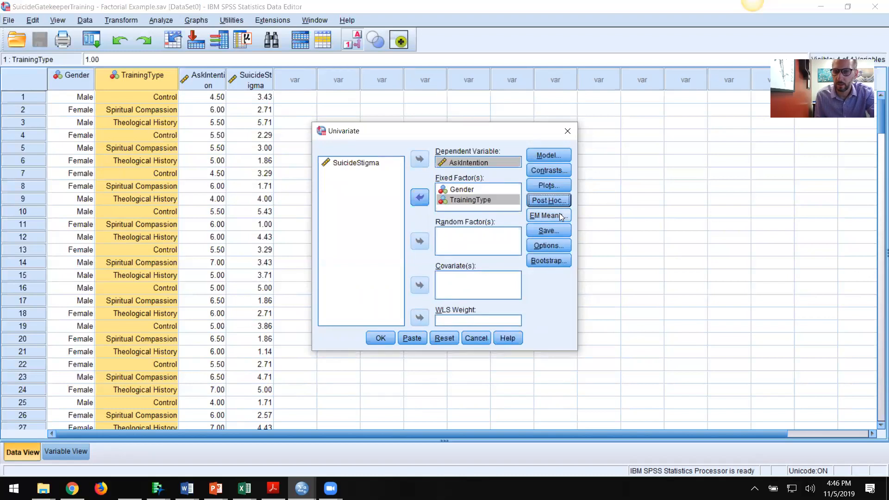
# Set the analysis options to include descriptive statistics, homogeneity tests and estimates of effect size
pyautogui.click(552, 244)
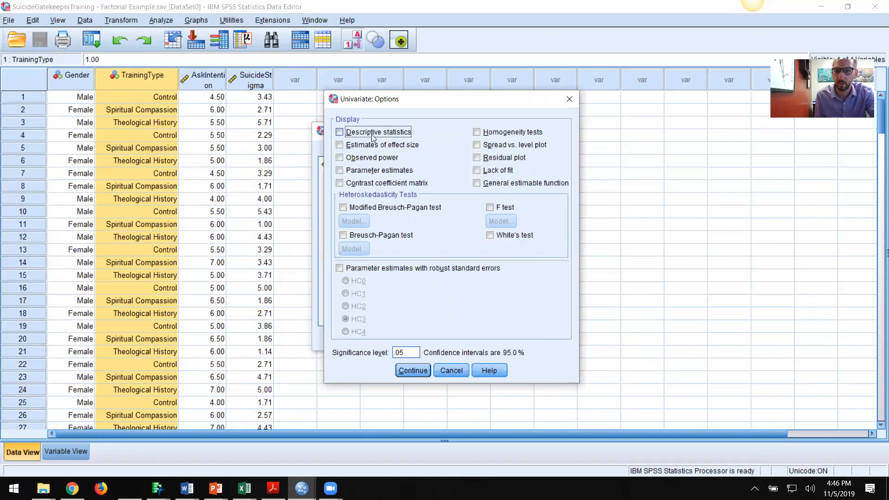
pyautogui.click(339, 133)
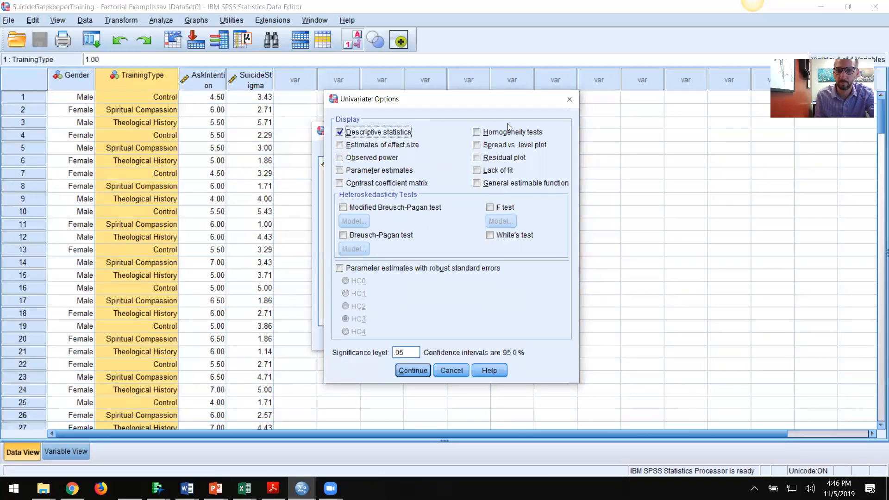
pyautogui.click(477, 133)
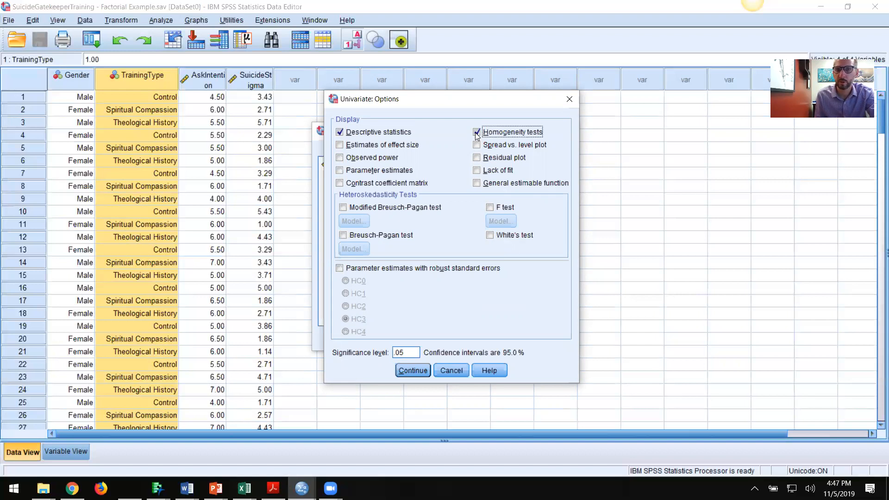
pyautogui.click(342, 144)
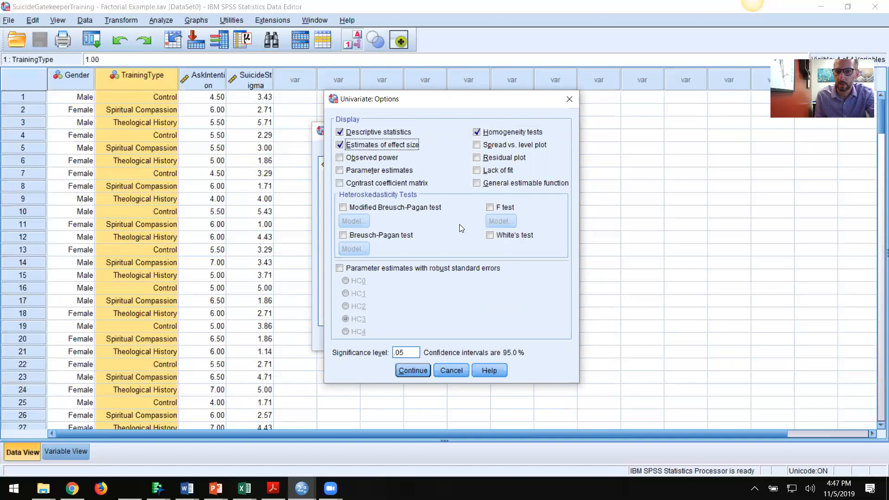
pyautogui.click(414, 371)
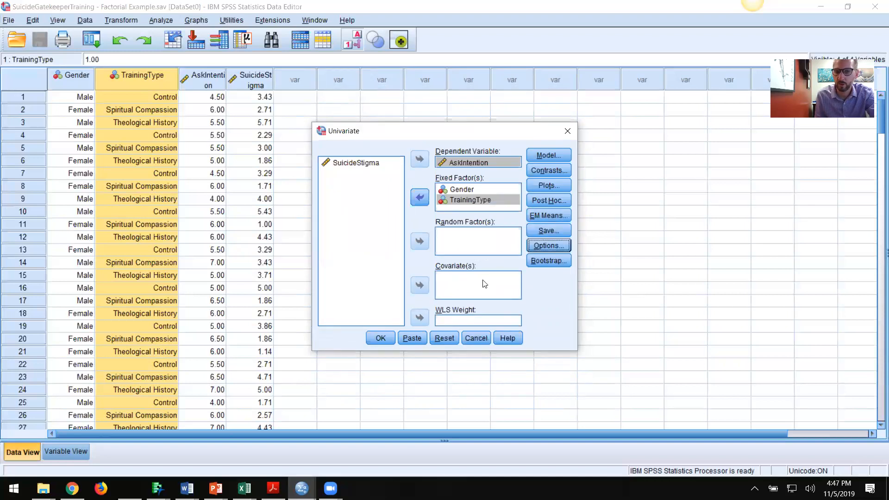
# Run the univariate analysis and show its results in a maximized output viewer window
pyautogui.click(381, 339)
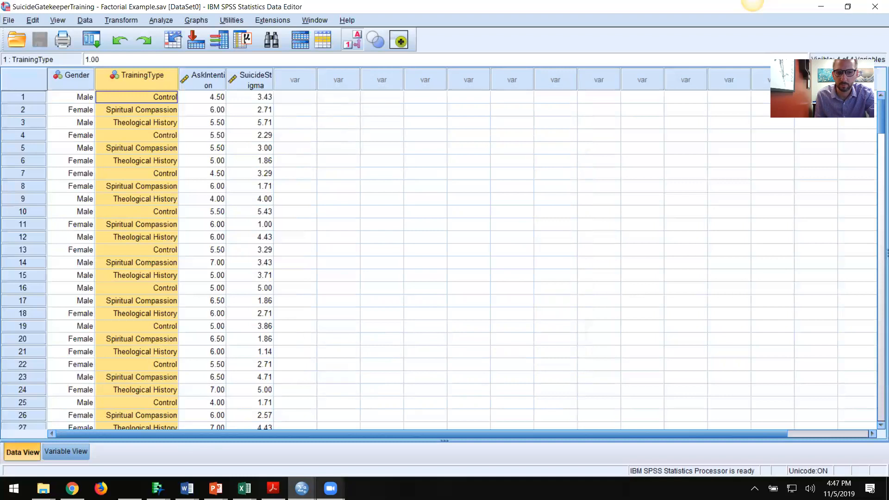
pyautogui.moveTo(302, 489)
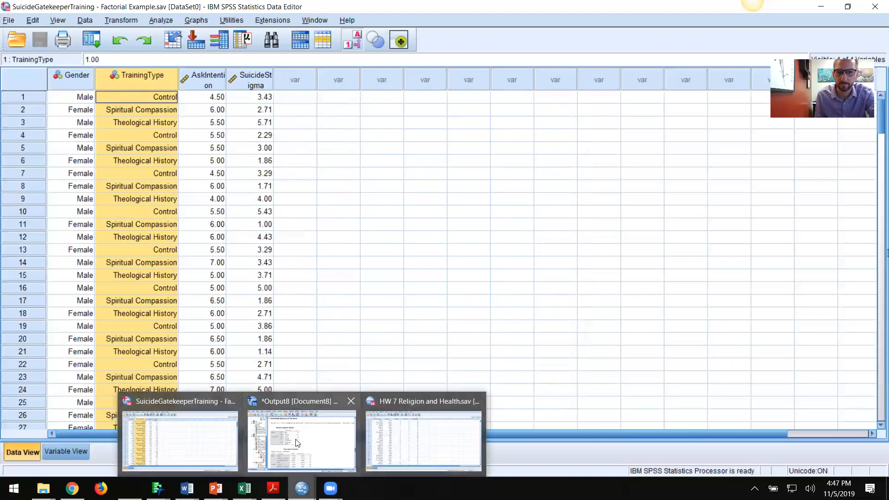
pyautogui.click(297, 443)
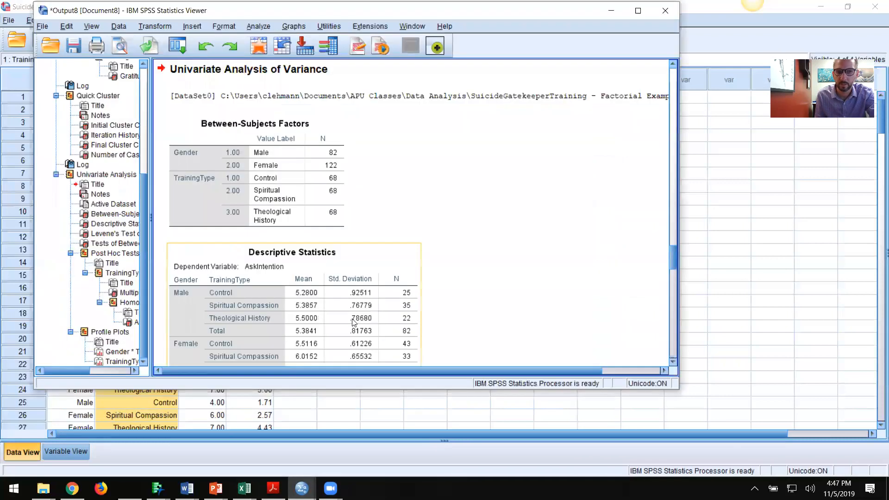
pyautogui.click(638, 11)
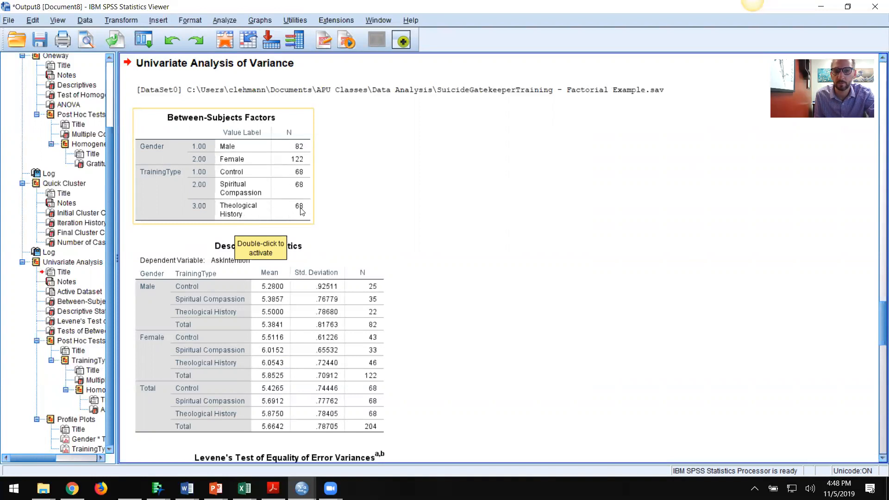
# Examine the AskIntention descriptive statistics by Gender and TrainingType and Levene's test of equality of error variances
pyautogui.scroll(-3, 321, 200)
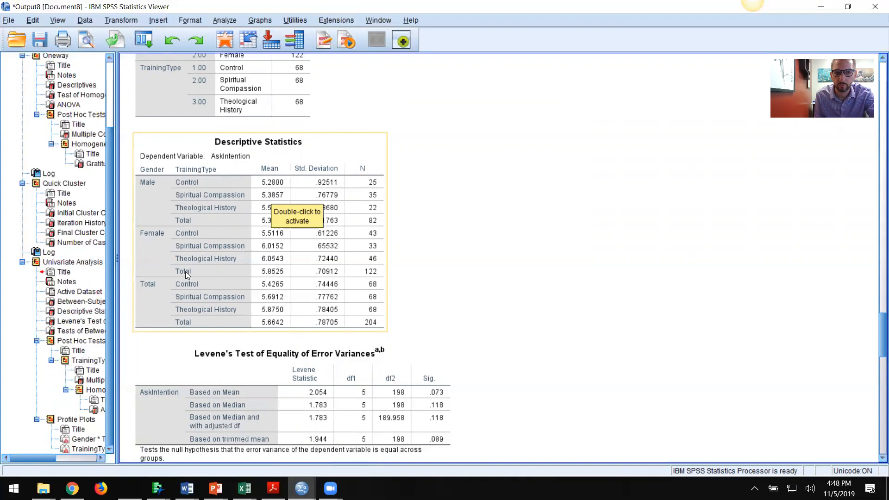
pyautogui.scroll(2, 225, 213)
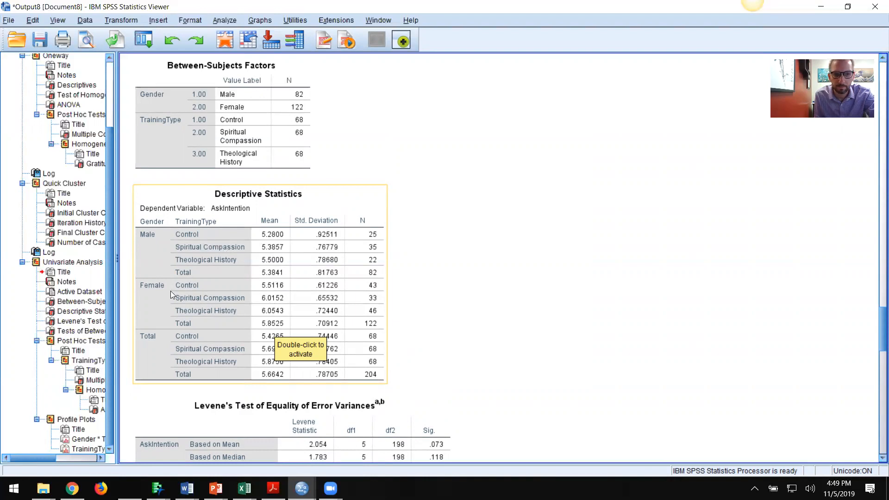
pyautogui.scroll(-3, 187, 322)
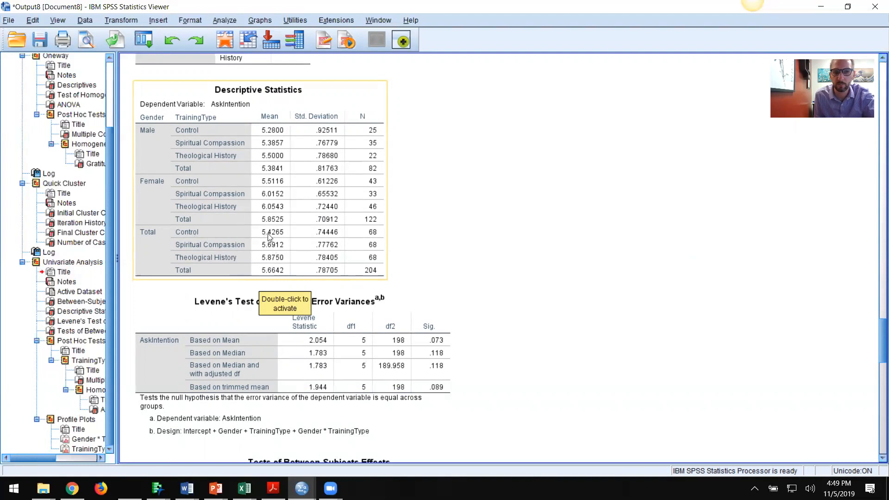
pyautogui.scroll(-2, 285, 240)
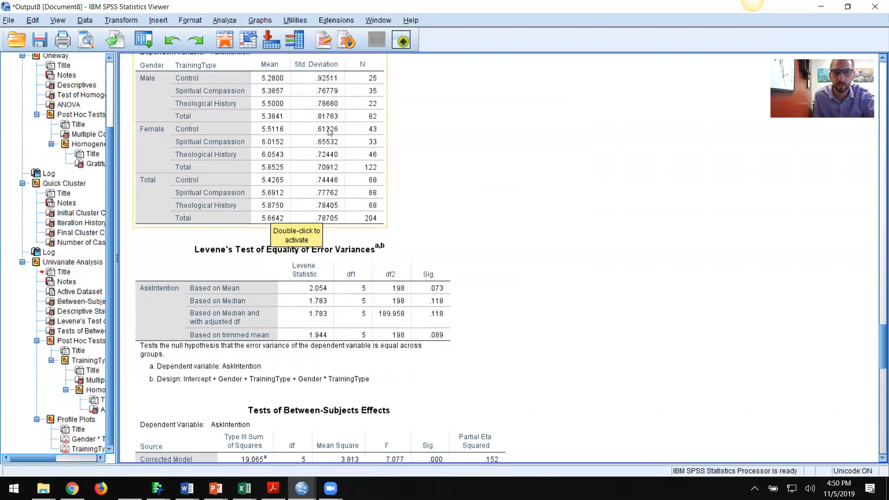
pyautogui.scroll(2, 325, 149)
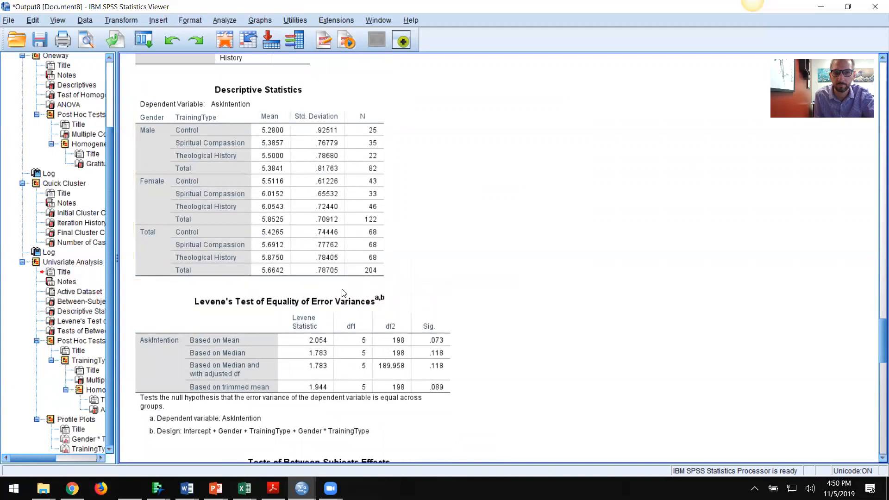
pyautogui.scroll(-2, 343, 293)
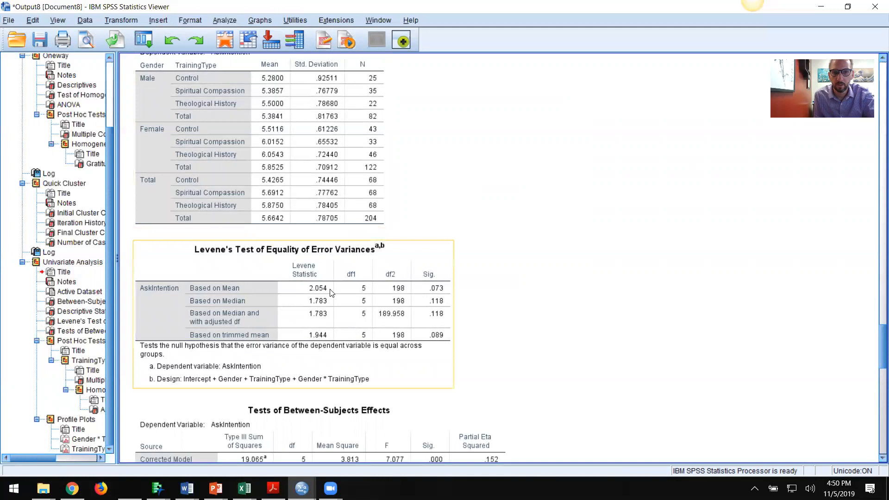
pyautogui.scroll(-2, 327, 292)
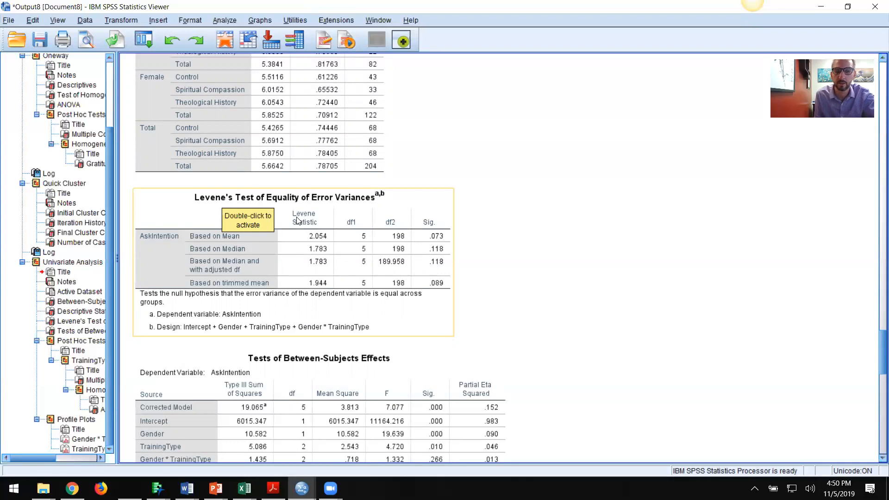
# Examine the Tests of Between-Subjects Effects table for the F, significance and partial eta squared of both factors and their interaction
pyautogui.scroll(-5, 410, 236)
pyautogui.click(412, 236)
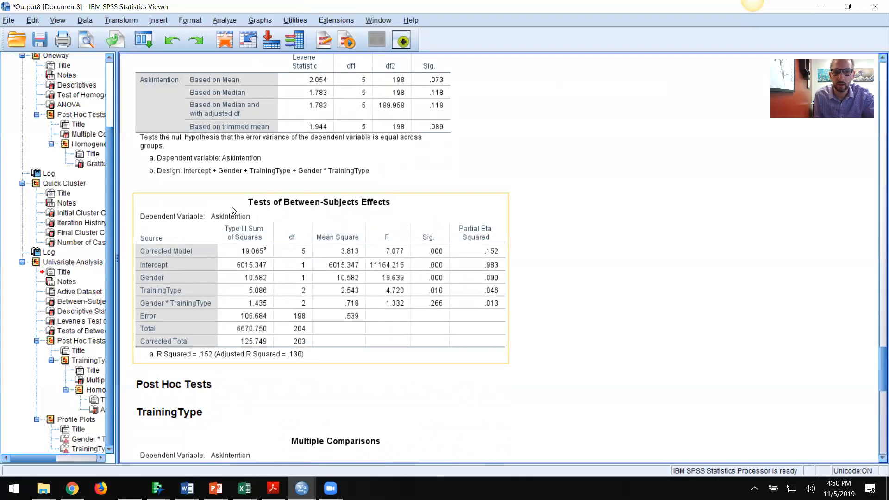
pyautogui.click(272, 236)
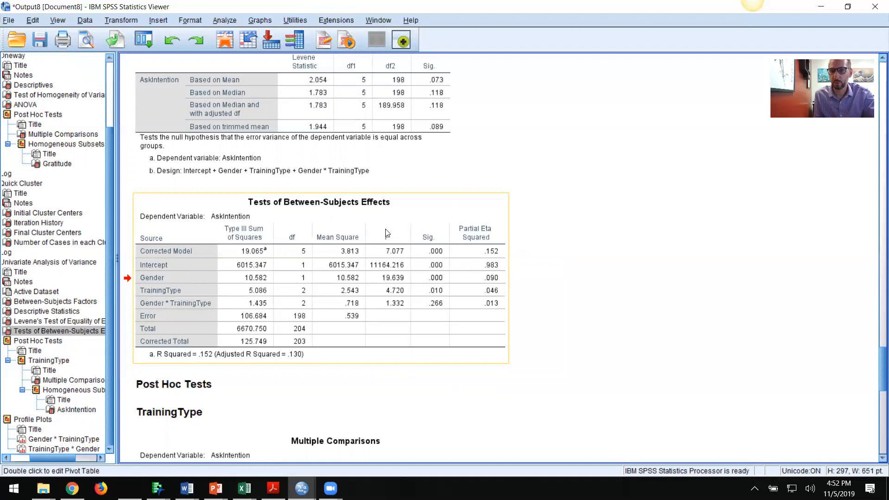
pyautogui.click(444, 255)
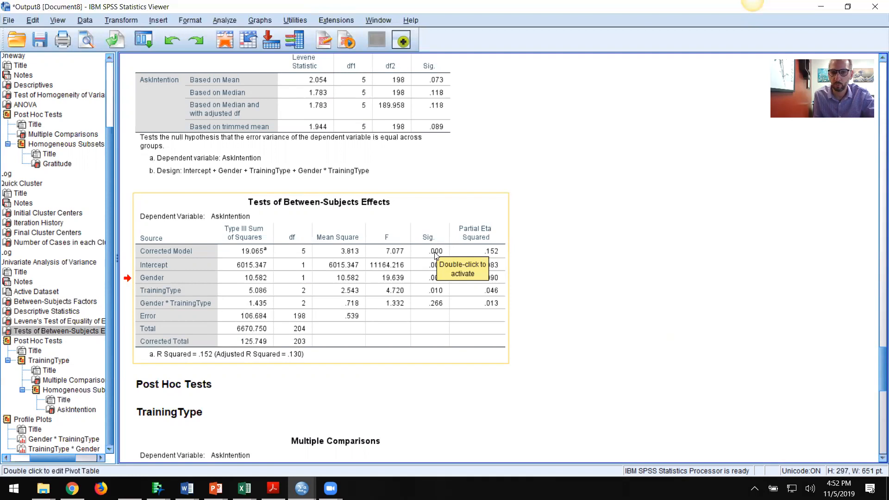
pyautogui.scroll(-2, 436, 254)
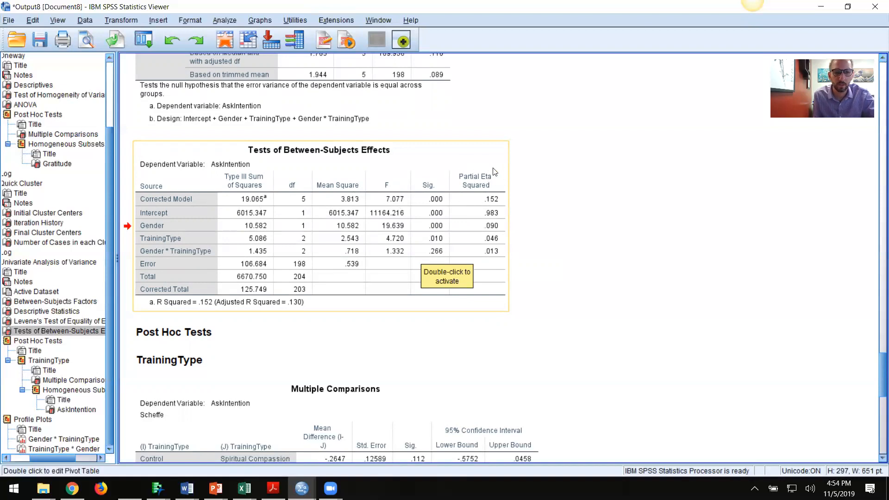
# Examine the Scheffe multiple comparisons between the TrainingType groups in the post hoc output
pyautogui.scroll(-3, 493, 173)
pyautogui.scroll(-2, 420, 194)
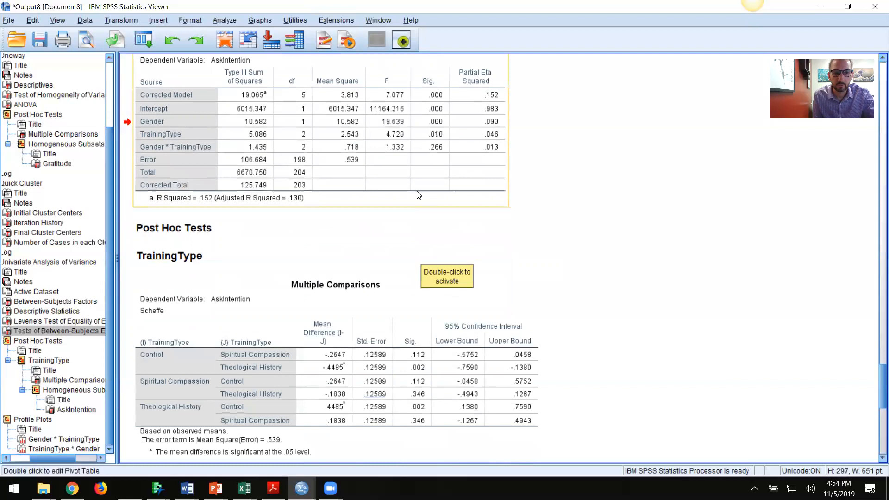
pyautogui.scroll(-2, 419, 194)
pyautogui.scroll(2, 419, 195)
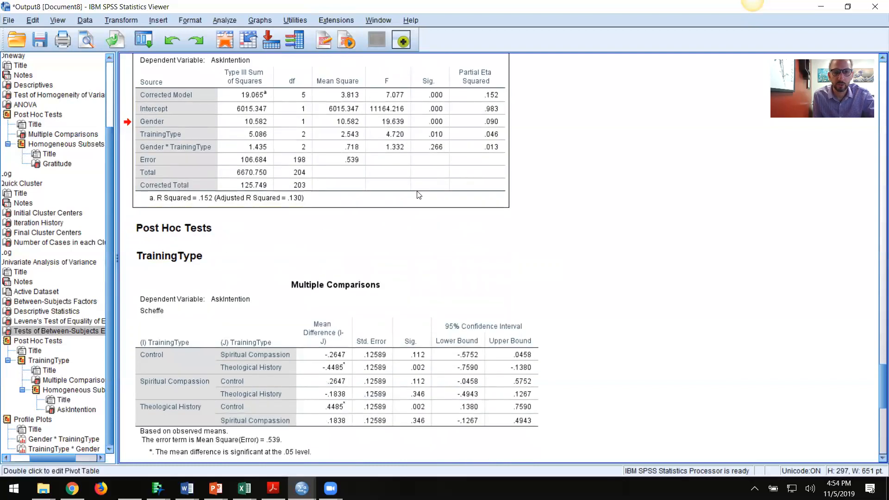
pyautogui.scroll(-2, 251, 282)
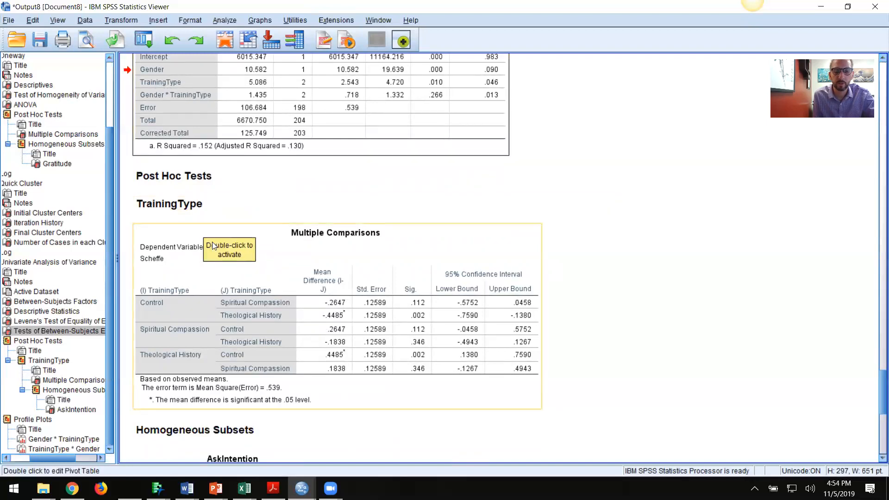
pyautogui.scroll(-2, 213, 246)
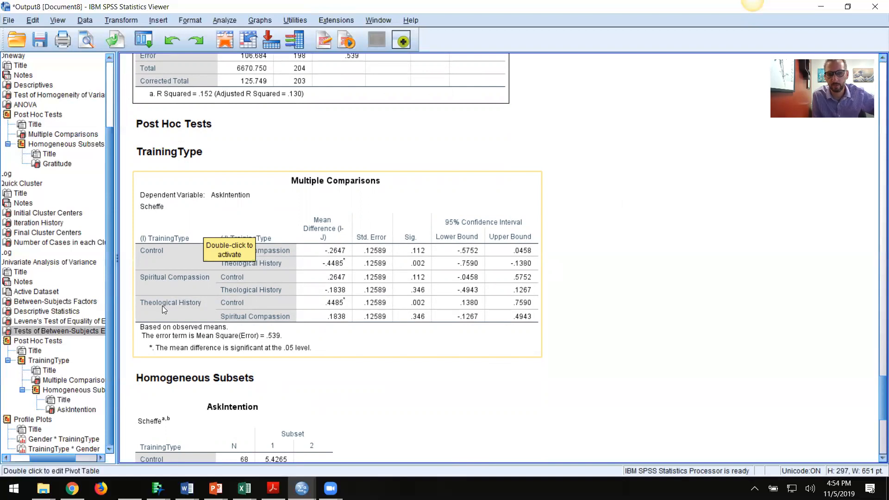
pyautogui.scroll(2, 162, 296)
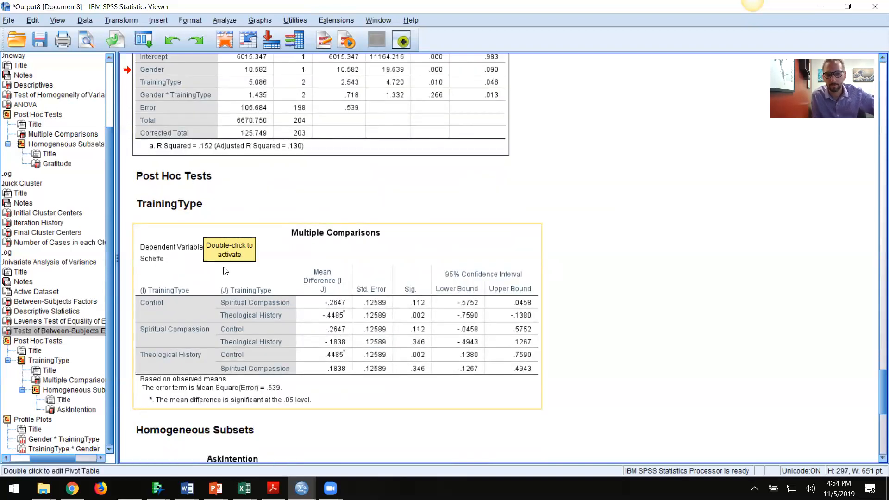
pyautogui.scroll(-2, 457, 184)
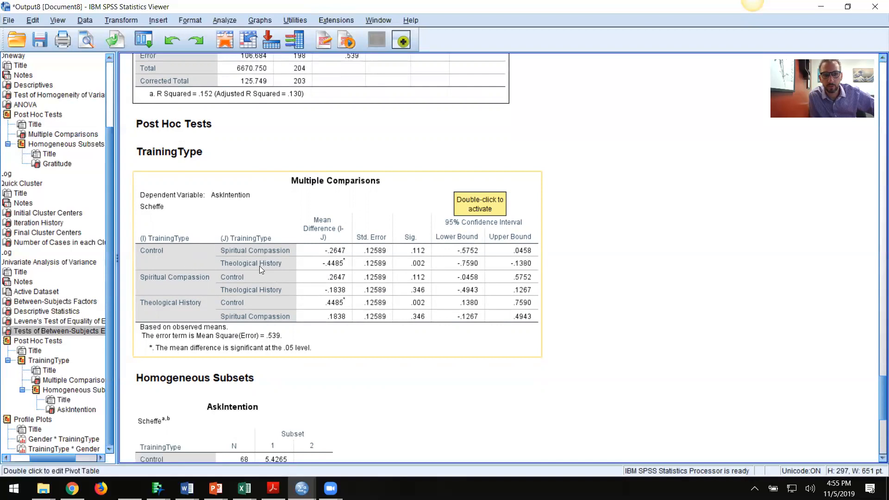
# Compare the TrainingType group means in the Descriptive Statistics table with the Scheffe multiple comparisons
pyautogui.scroll(15, 204, 258)
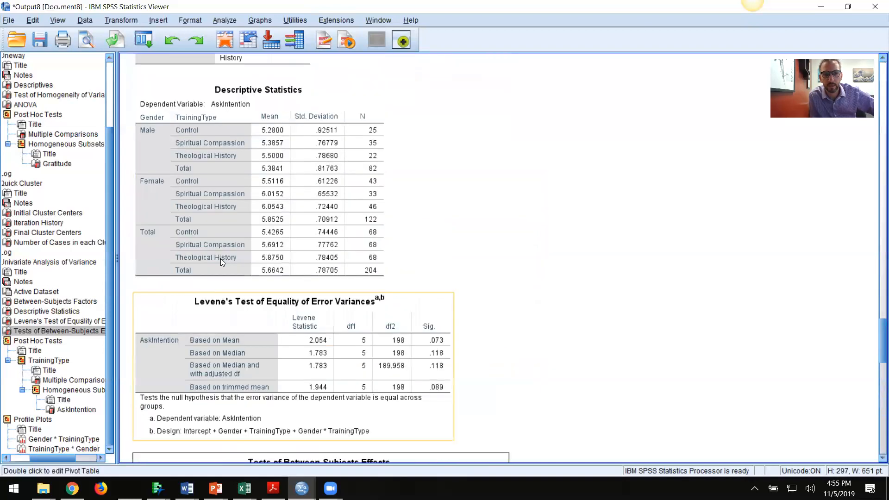
pyautogui.scroll(-5, 221, 263)
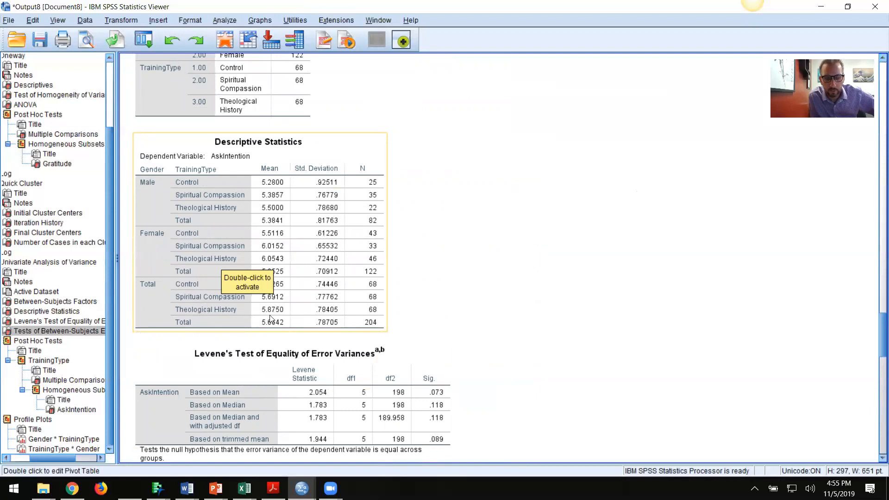
pyautogui.click(163, 311)
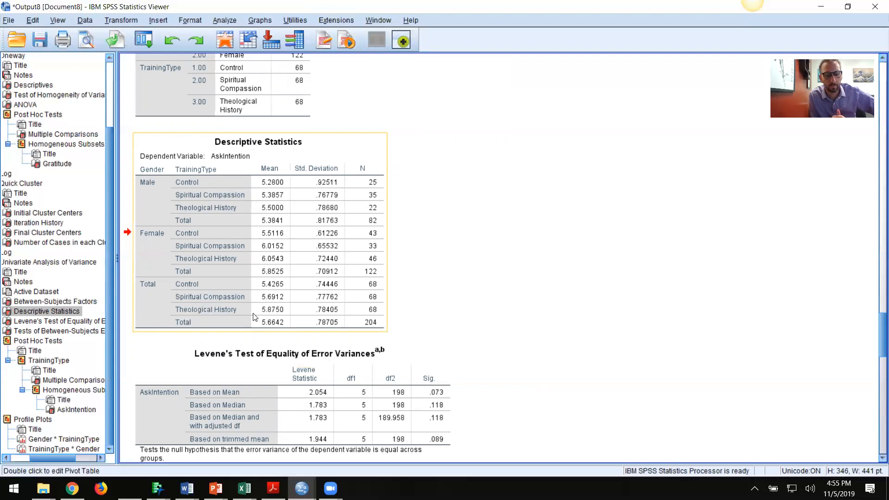
pyautogui.scroll(-15, 254, 318)
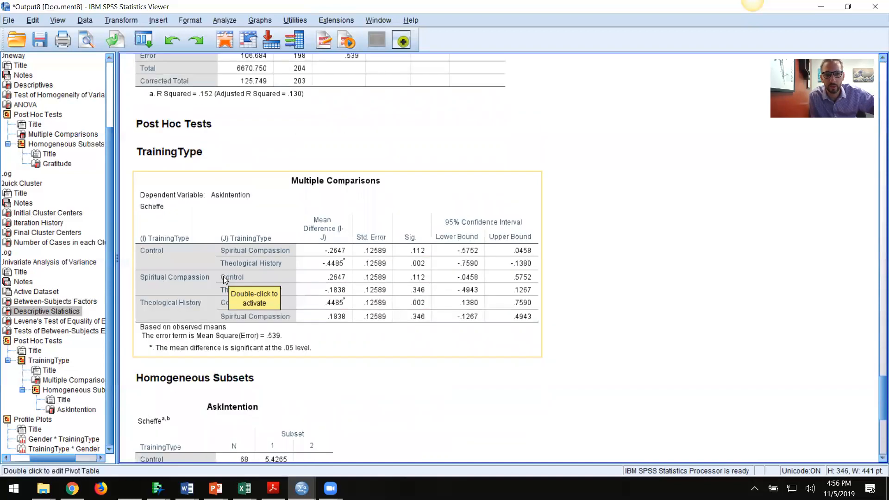
# Examine the Scheffe homogeneous subsets table for AskIntention by TrainingType
pyautogui.scroll(-3, 223, 276)
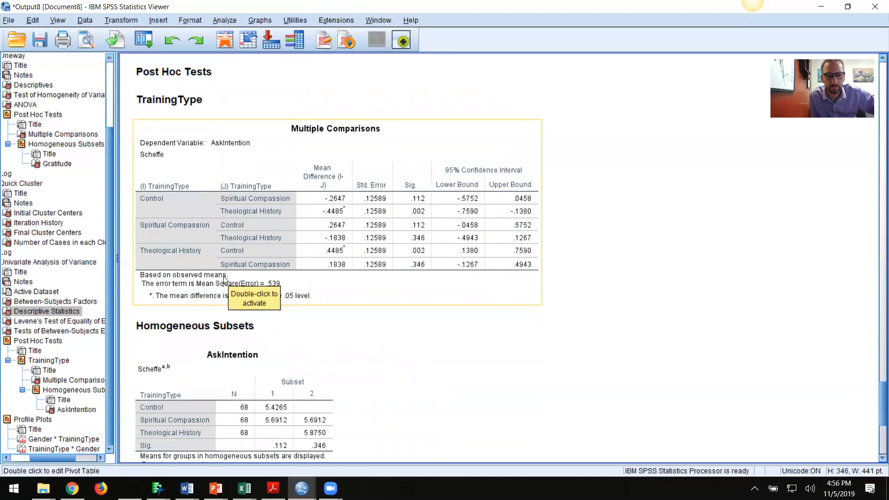
pyautogui.scroll(-9, 225, 278)
pyautogui.scroll(-3, 224, 279)
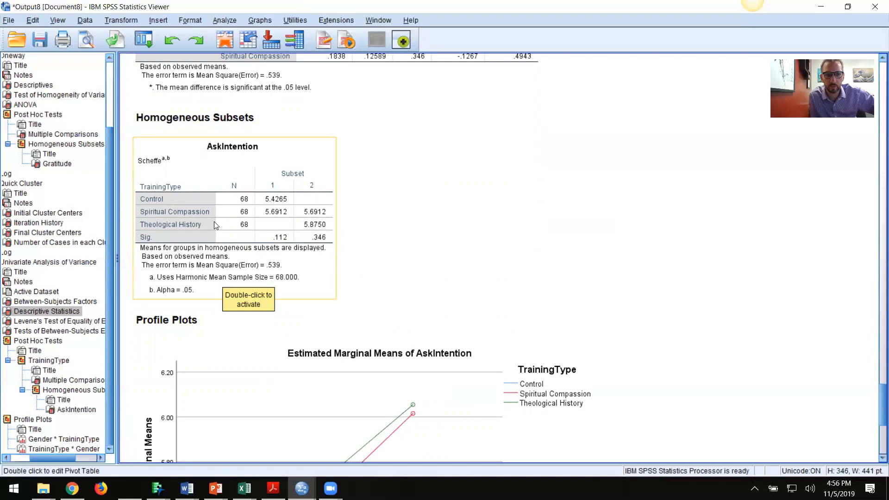
pyautogui.scroll(-3, 214, 223)
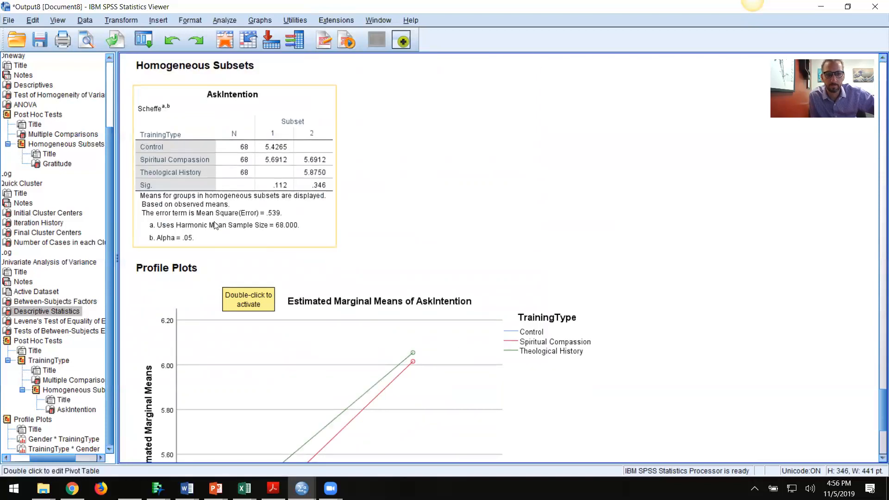
# Examine the profile plot of estimated marginal means of AskIntention by Gender, with separate lines for each TrainingType
pyautogui.scroll(-9, 214, 225)
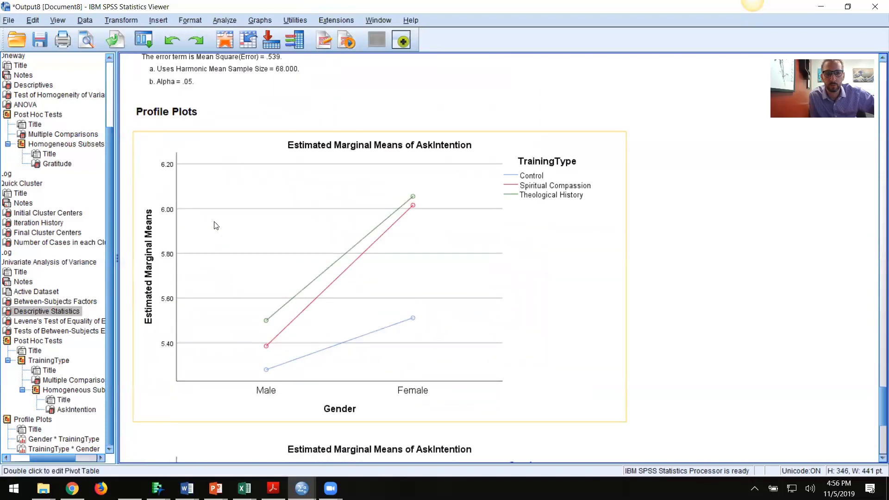
pyautogui.scroll(-6, 258, 205)
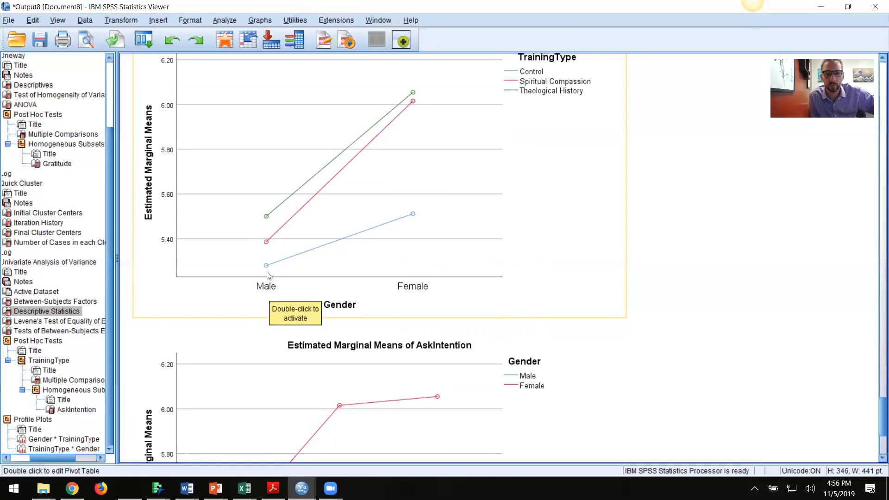
pyautogui.scroll(1, 297, 272)
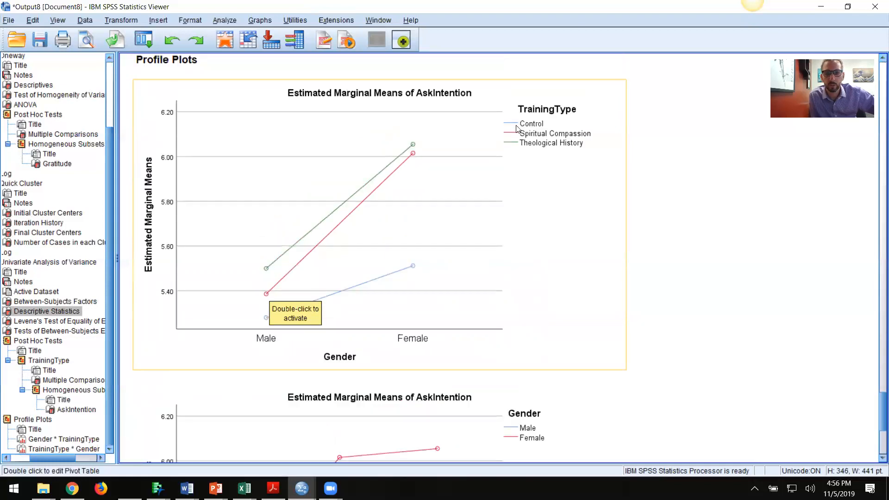